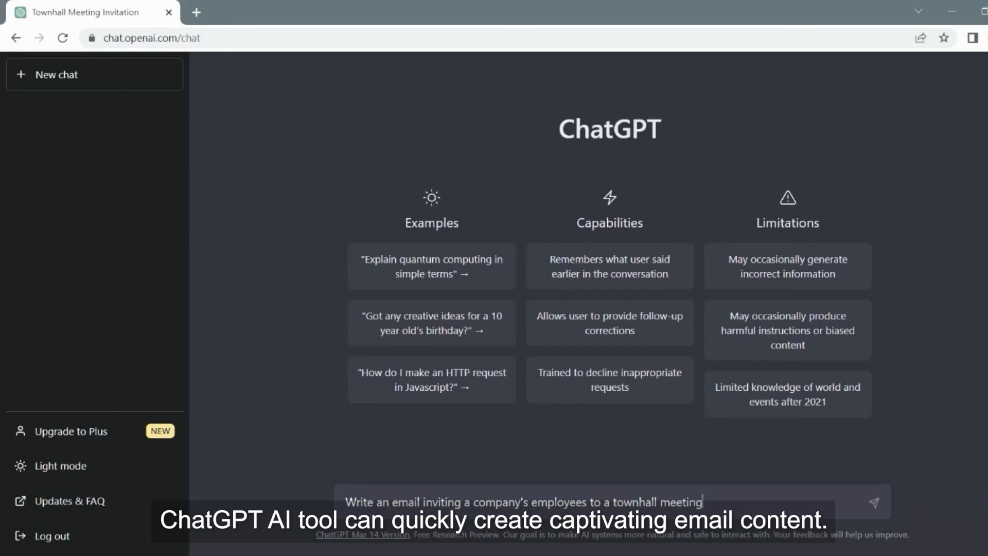
Submit the request for an email inviting employees to the townhall meeting
key("Return")
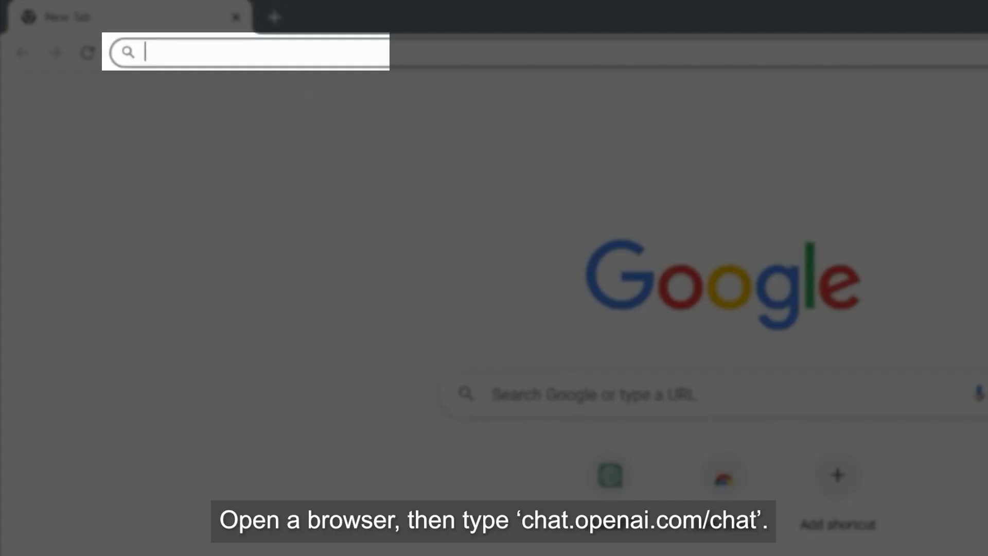
type("https://chat.openai.com/chat")
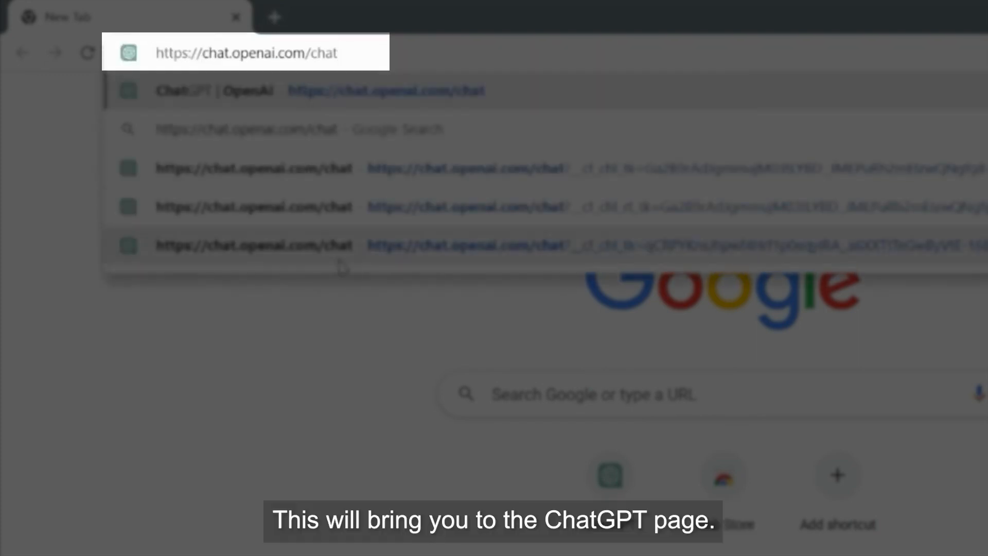
key("Return")
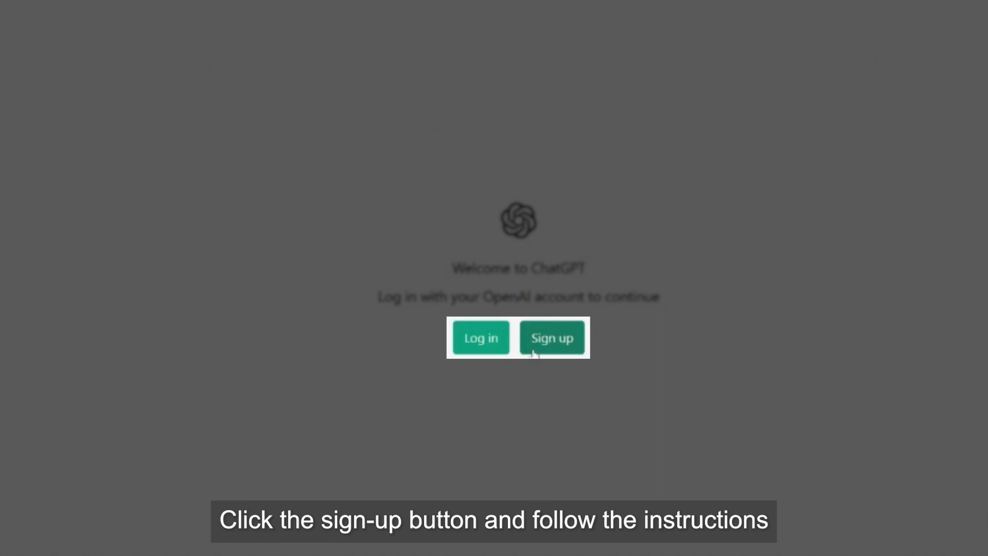
Choose Log in and enter the account e-mail address
left_click(498, 345)
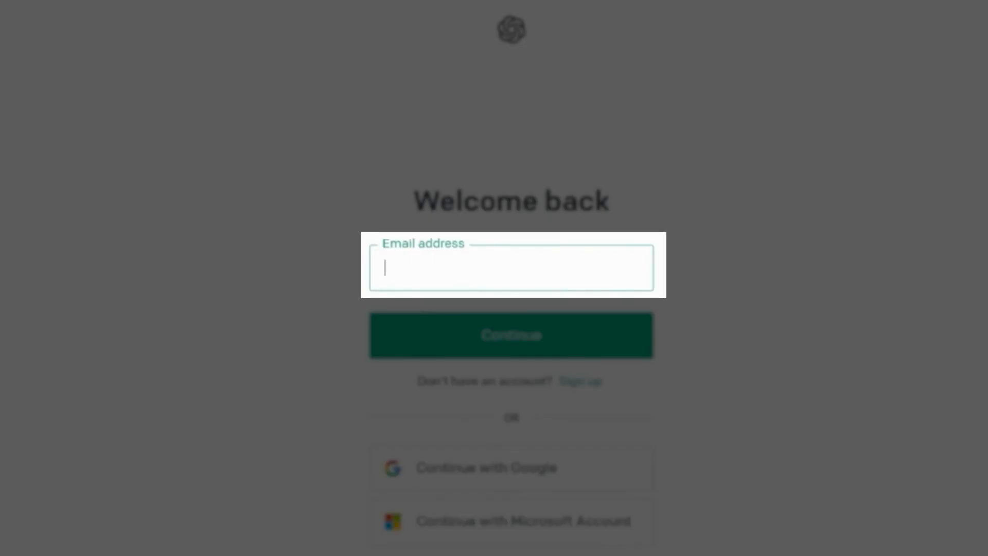
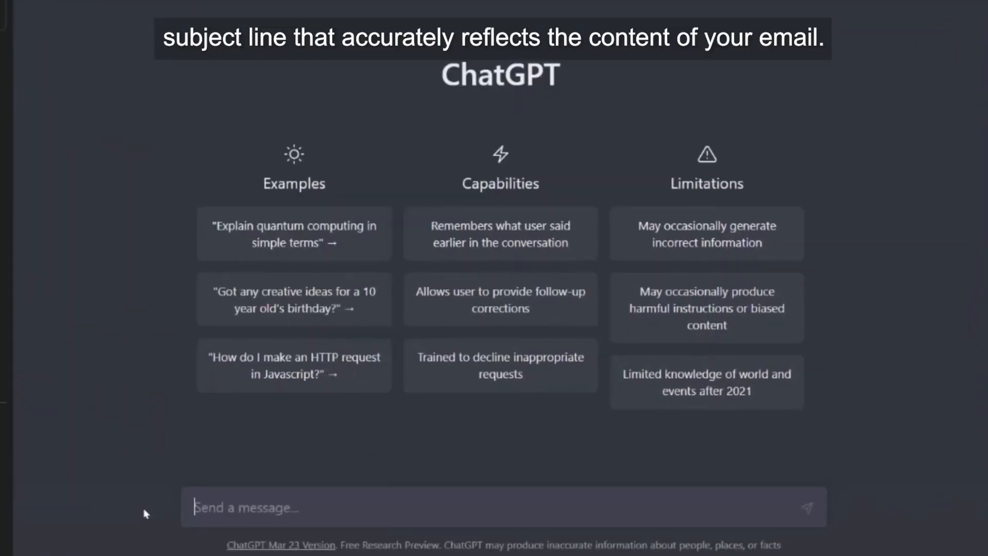
Ask ChatGPT for an email subject line about ExpertCollege's Townhall Session next week
type("W")
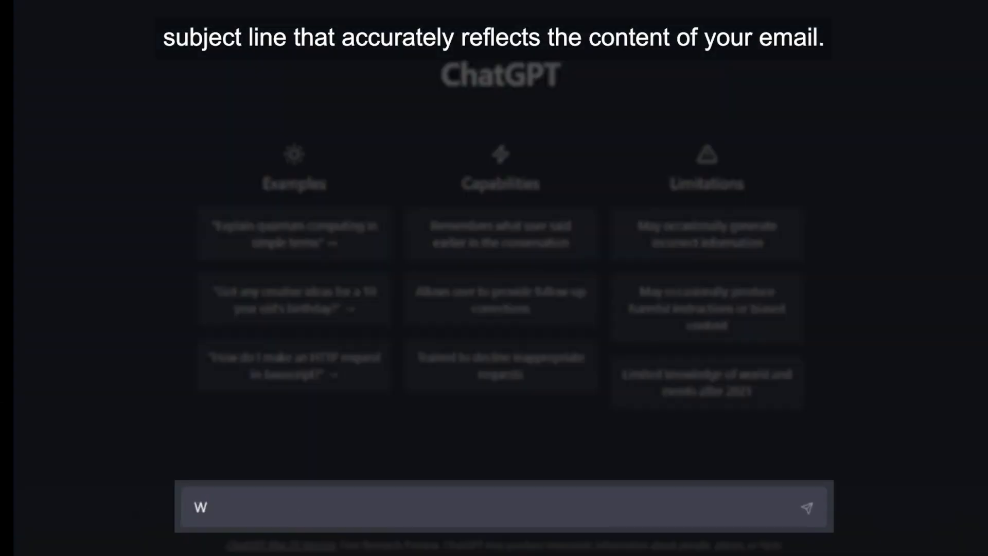
type("rite an ")
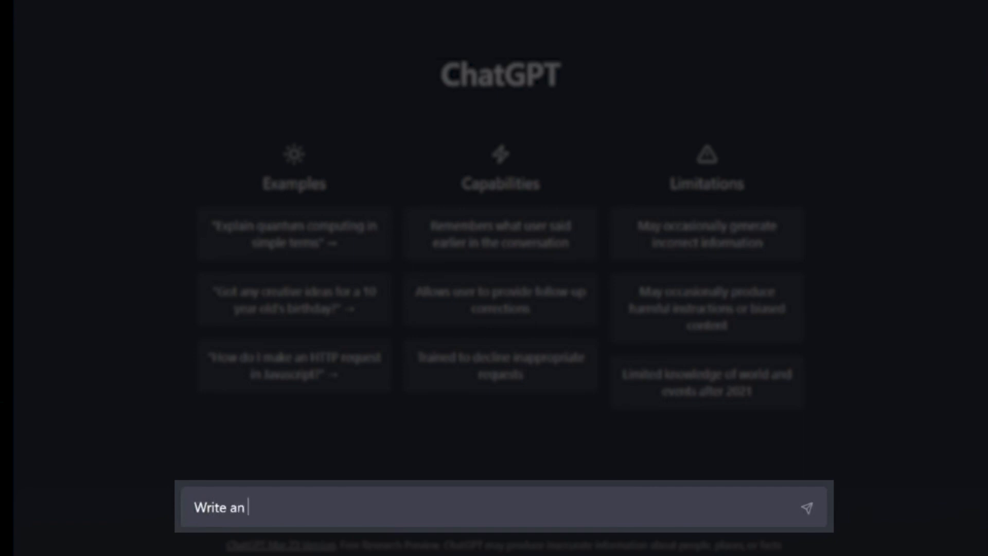
type("email subjec")
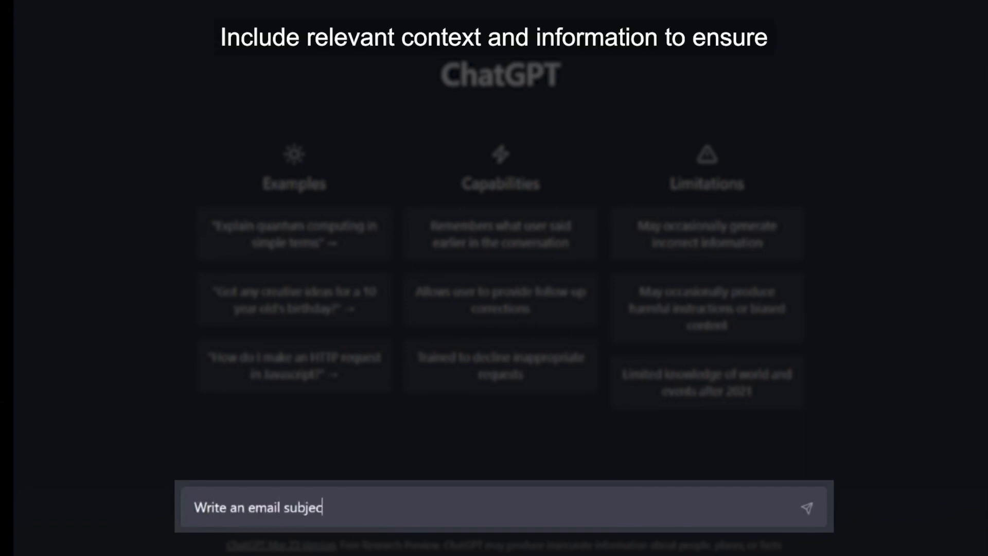
type("t line abo")
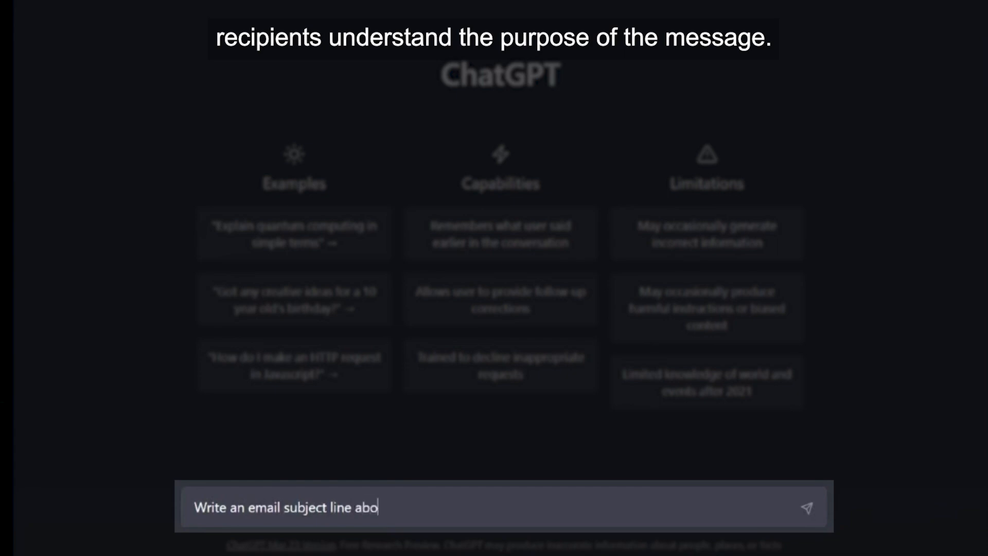
type("ut Expert")
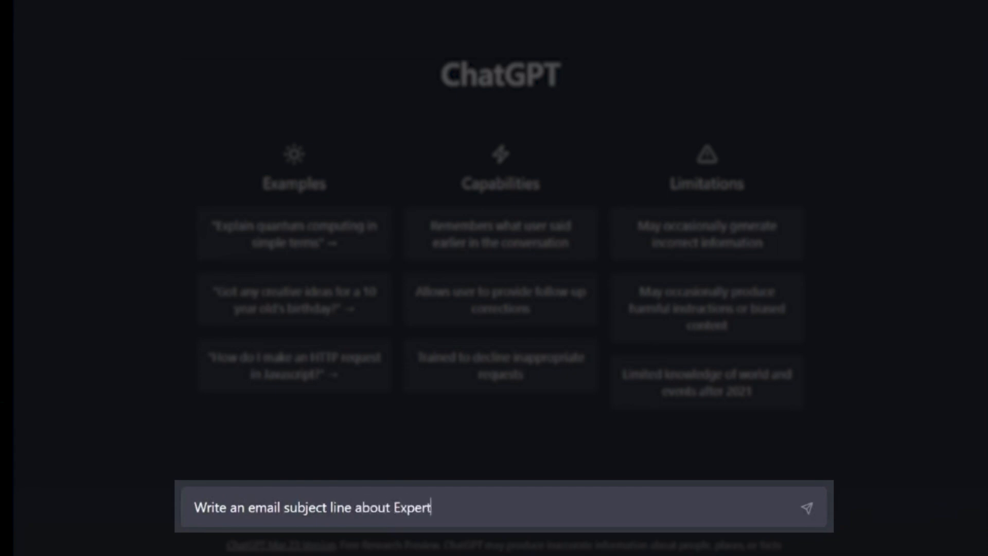
type("College'")
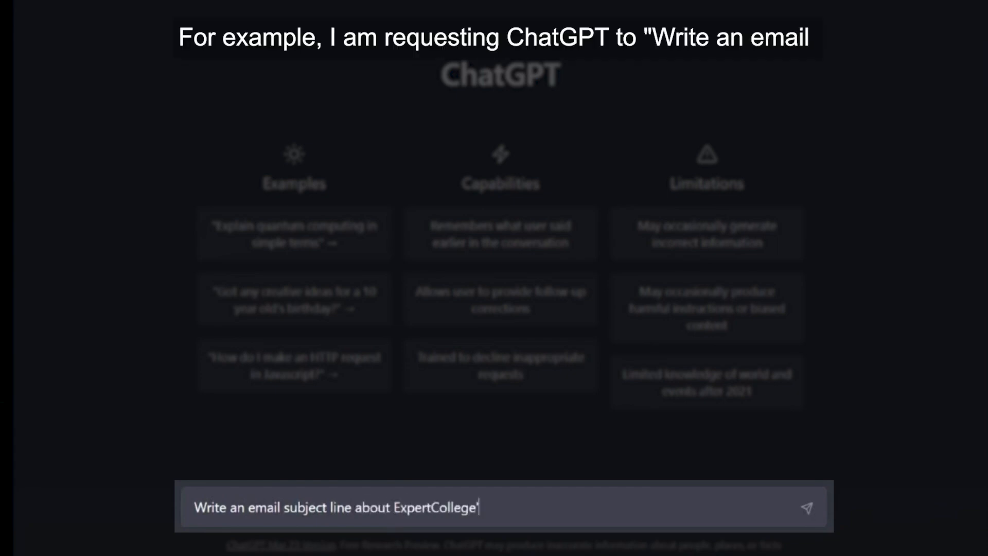
type("s Townhal")
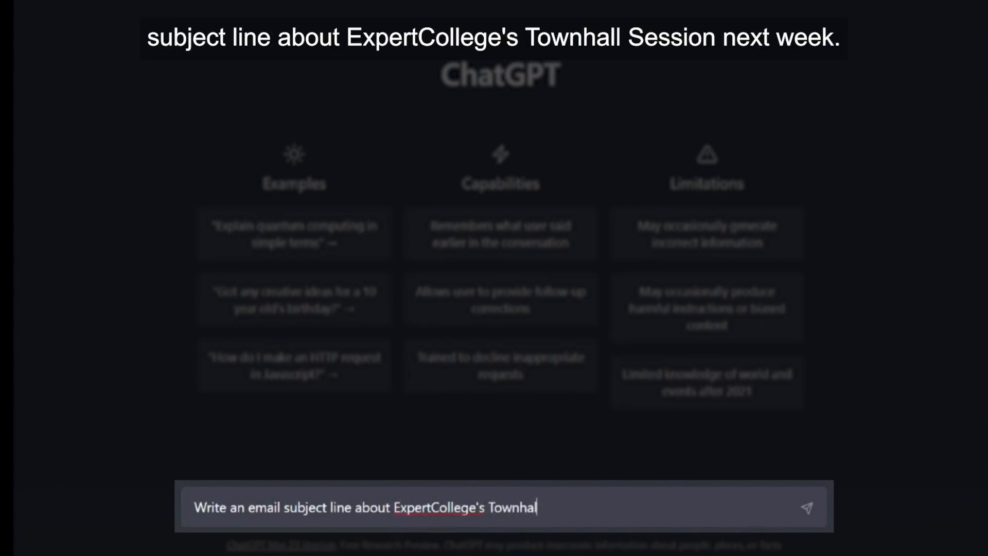
type("l Session next week.")
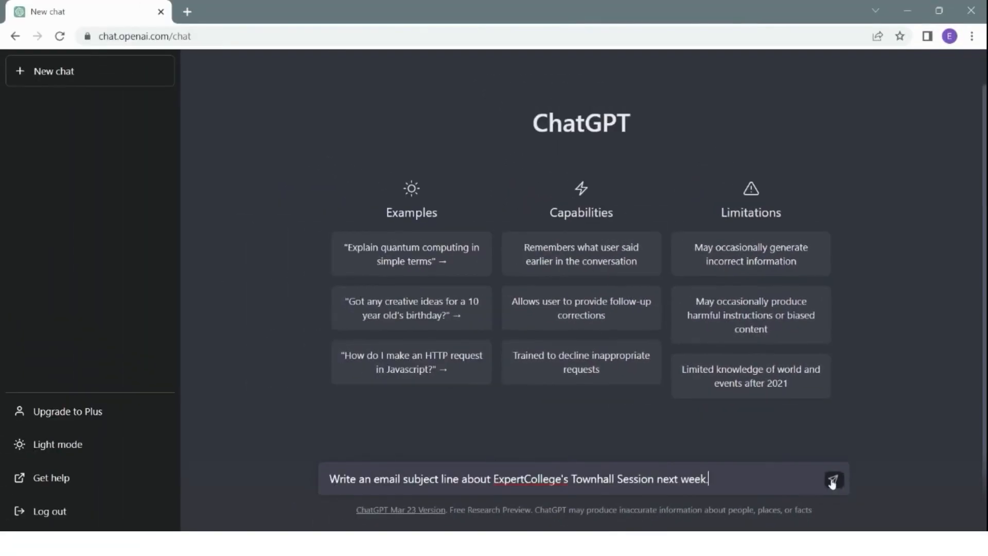
left_click(806, 509)
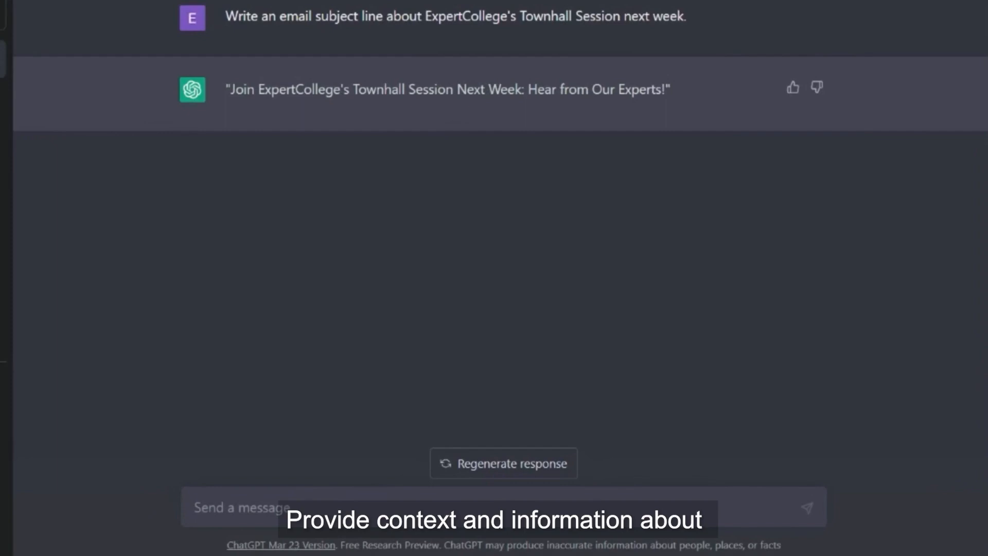
Ask ChatGPT to improve the pasted draft invitation beginning 'I write to invite you'
type("Im")
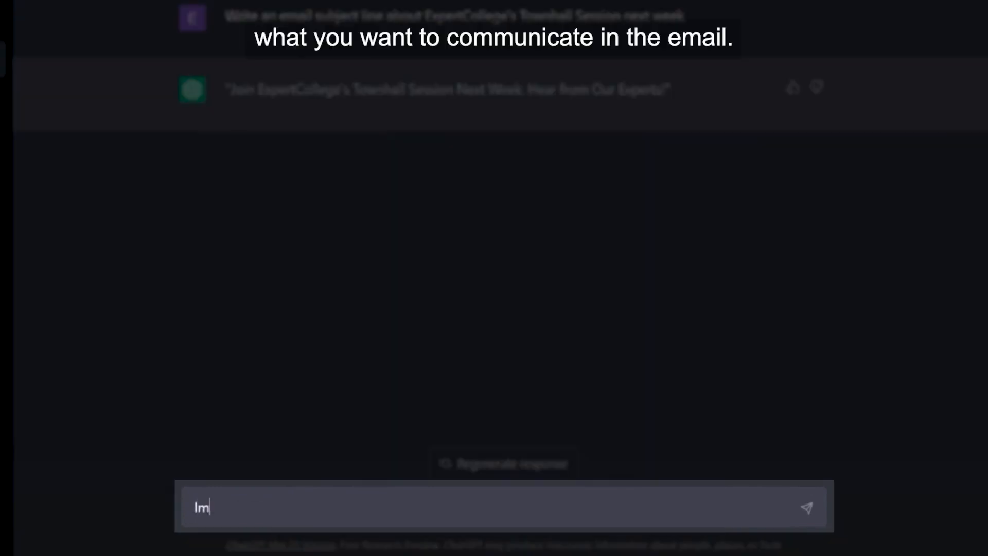
type("prove email m")
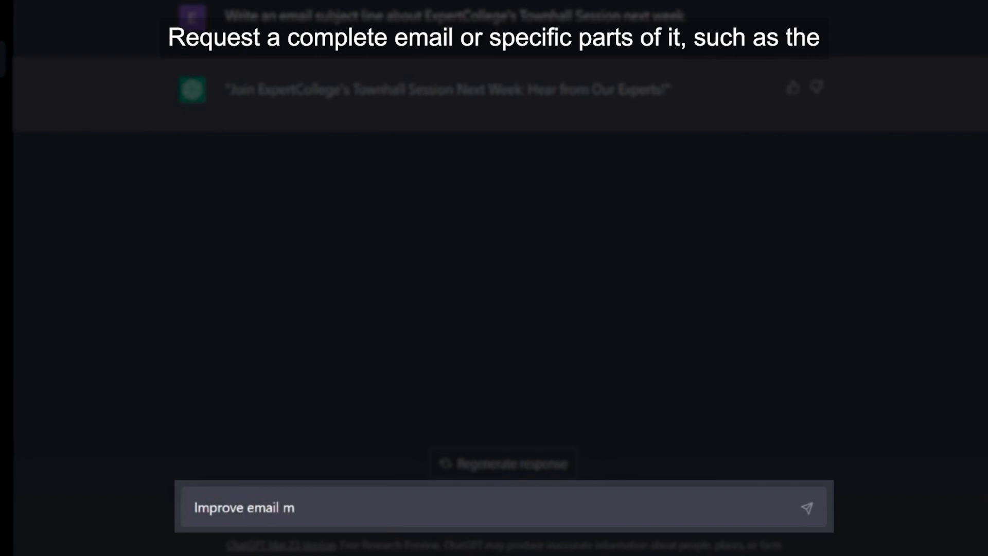
type("essage")
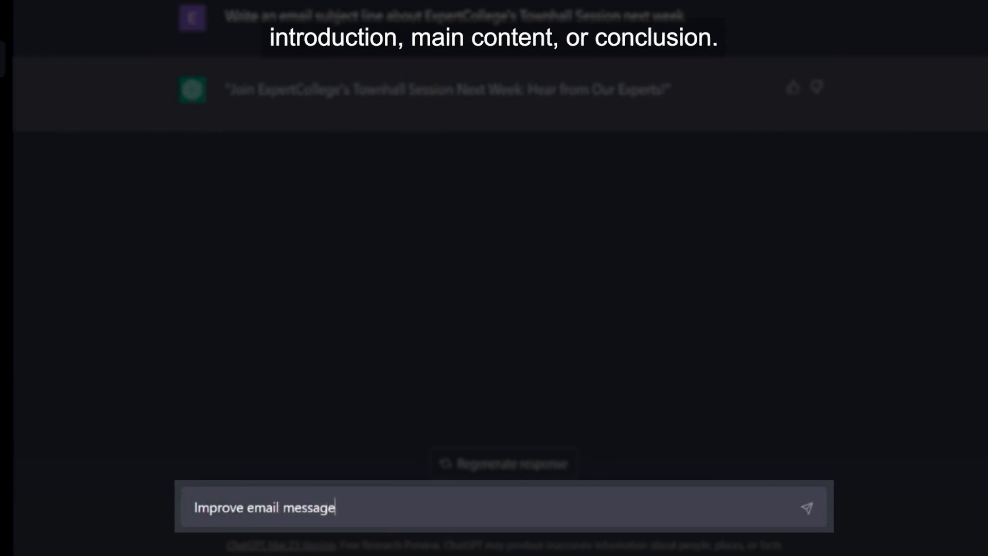
type(":")
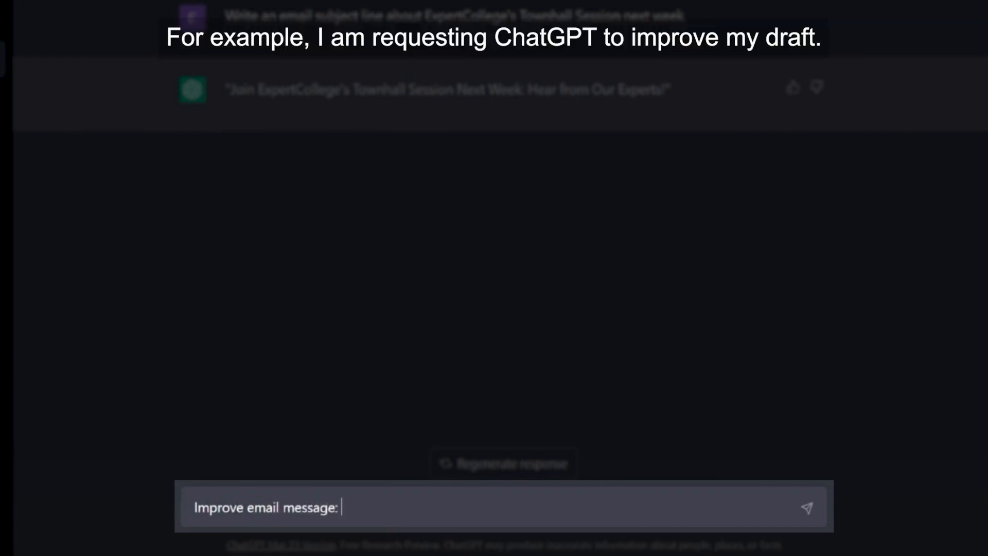
type(" I write to tin")
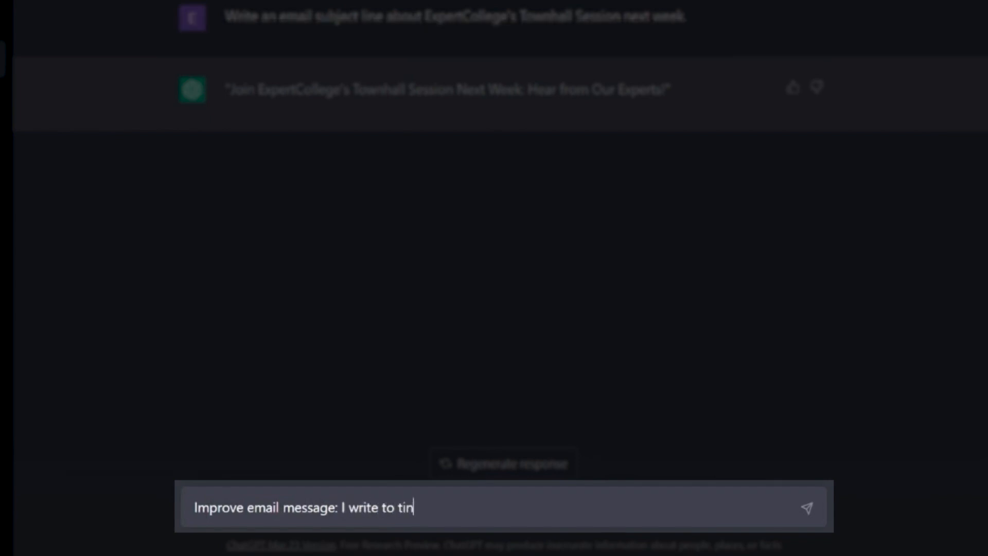
key("BackSpace")
key("BackSpace")
key("BackSpace")
type("invite you")
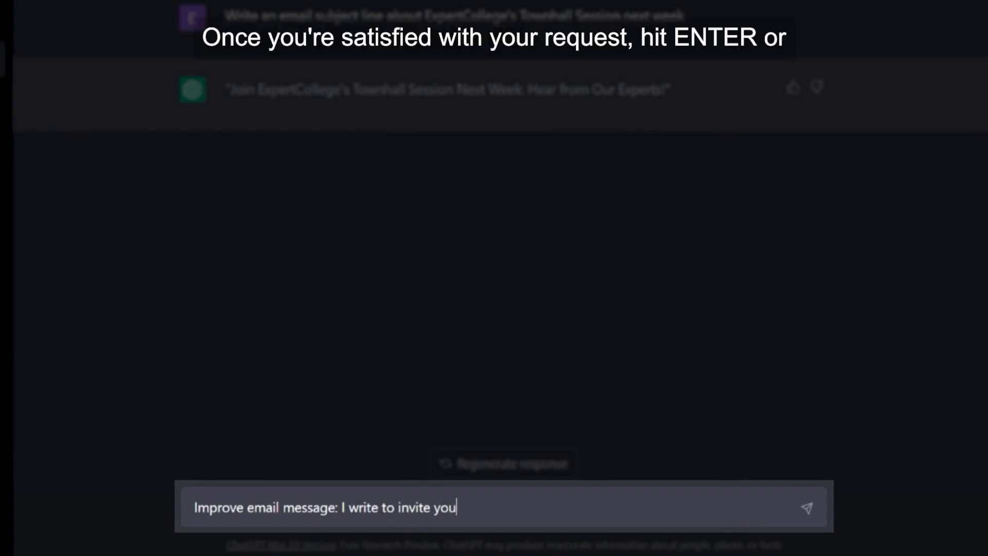
type("to attend an employee town hall meeting with me this coming Monday, March 21 at noon in the Student Union Theatre on the Main campus.  I would also very much like to hear from you – your perspectives, questions, comments and feedback – allowing us to have a conversation.\"")
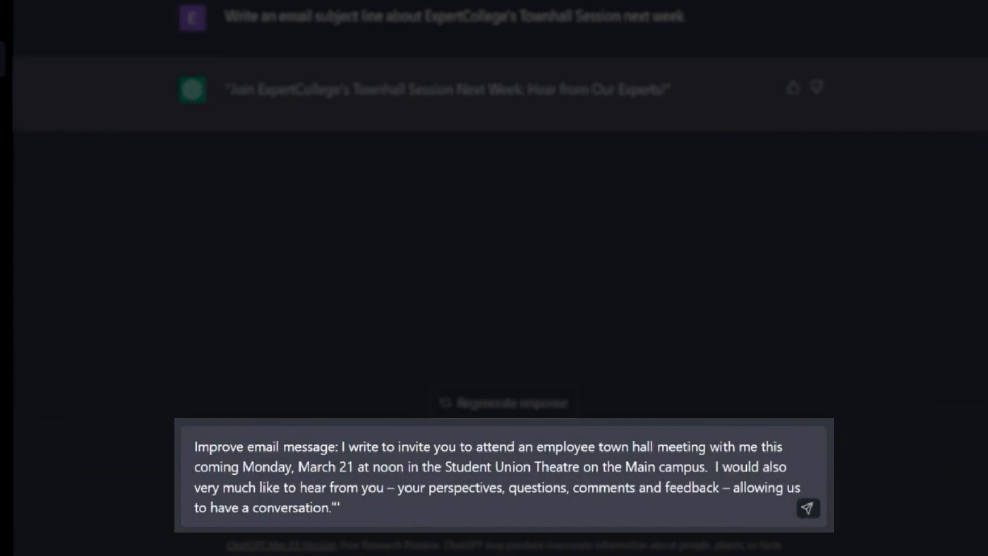
left_click(807, 508)
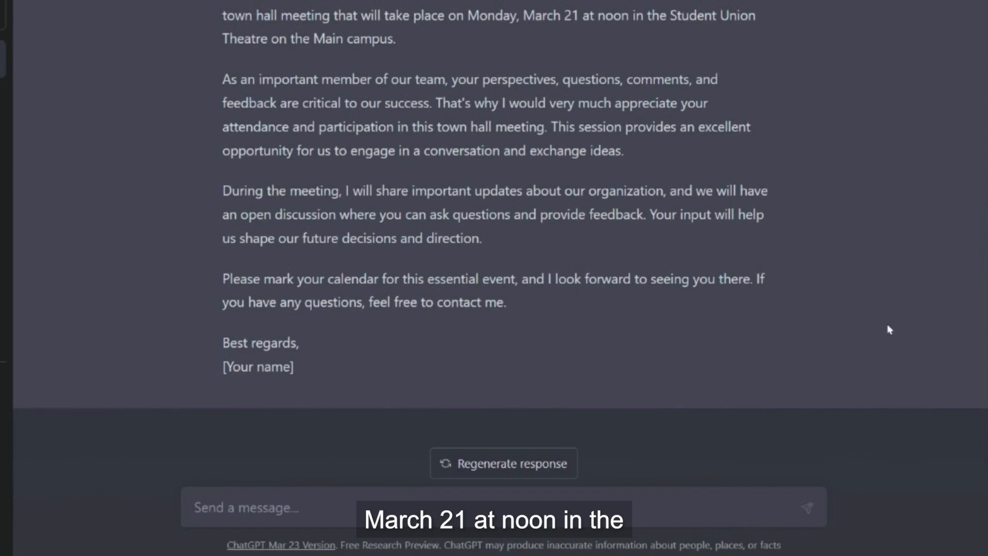
Scroll up to read the full improved invitation letter
scroll(494, 232, "up", 2)
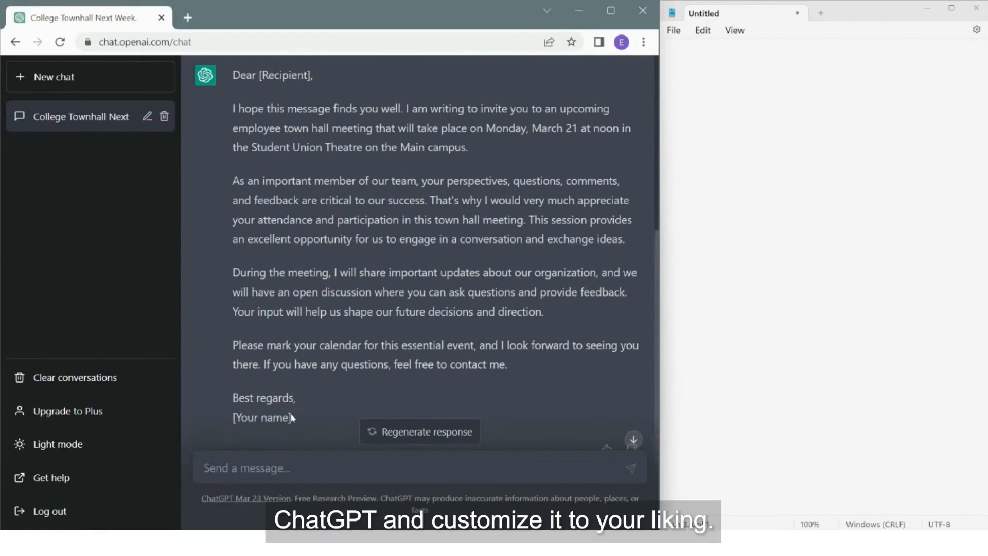
Copy the whole invitation letter from ChatGPT's reply for pasting into Notepad
left_click_drag(290, 417, 232, 80)
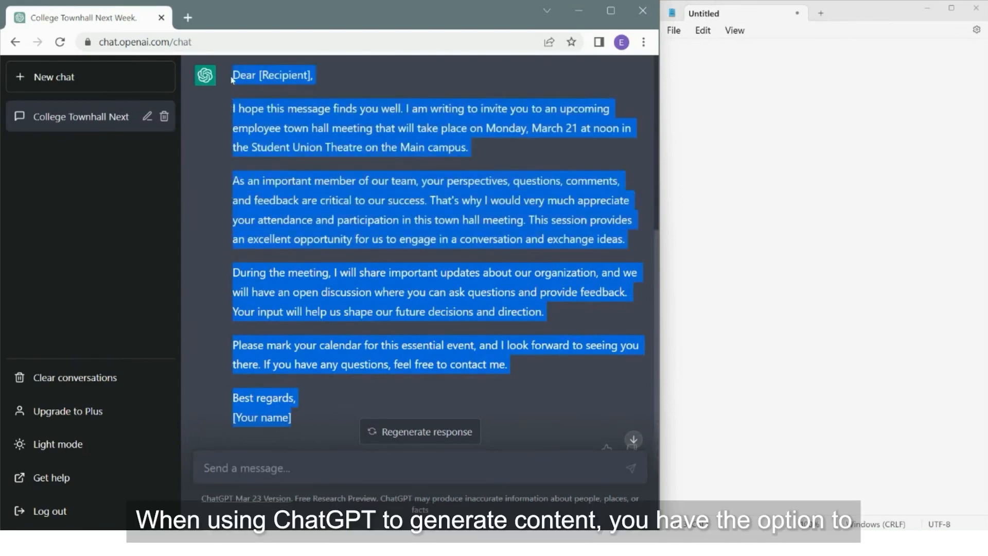
right_click(240, 80)
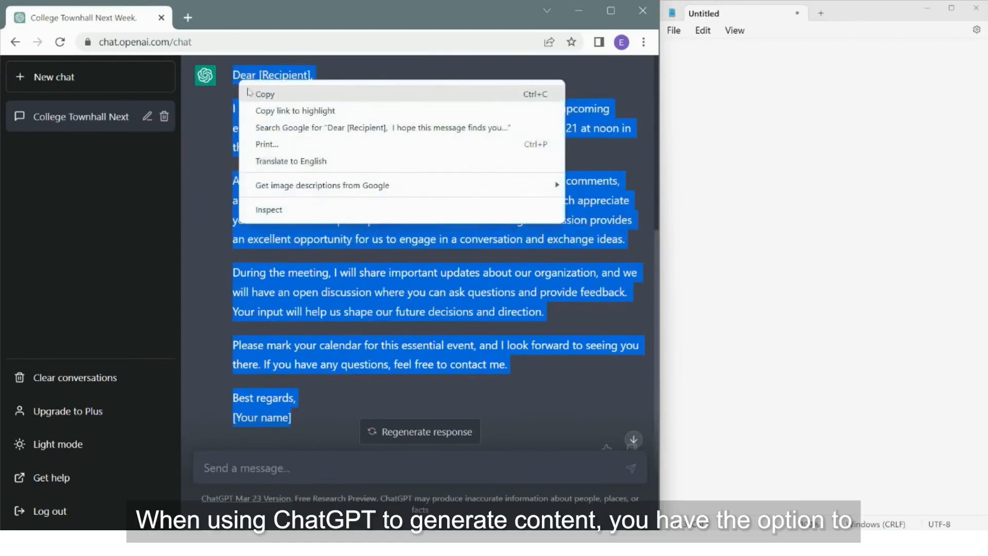
left_click(252, 95)
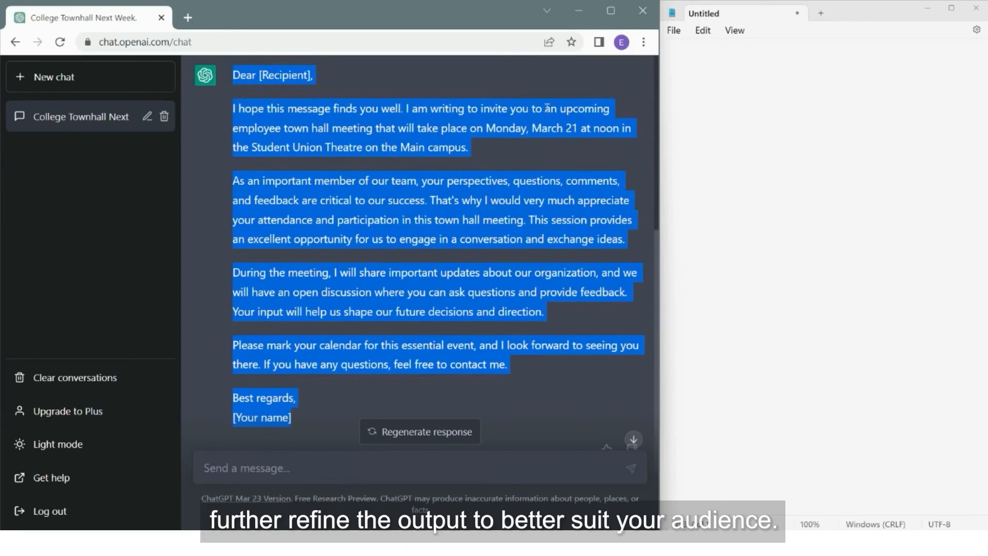
left_click(691, 74)
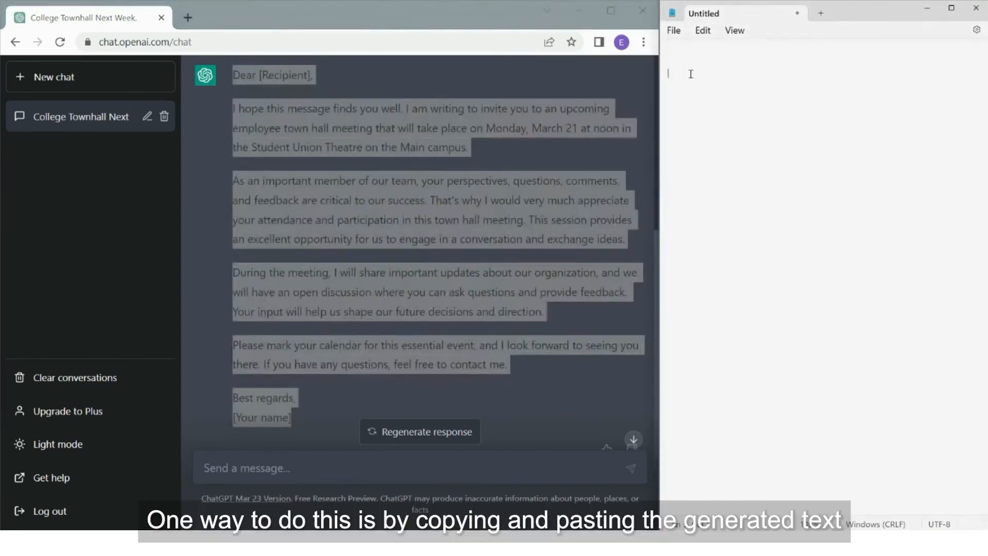
Paste the letter into Notepad and select the [Your name] placeholder
right_click(690, 74)
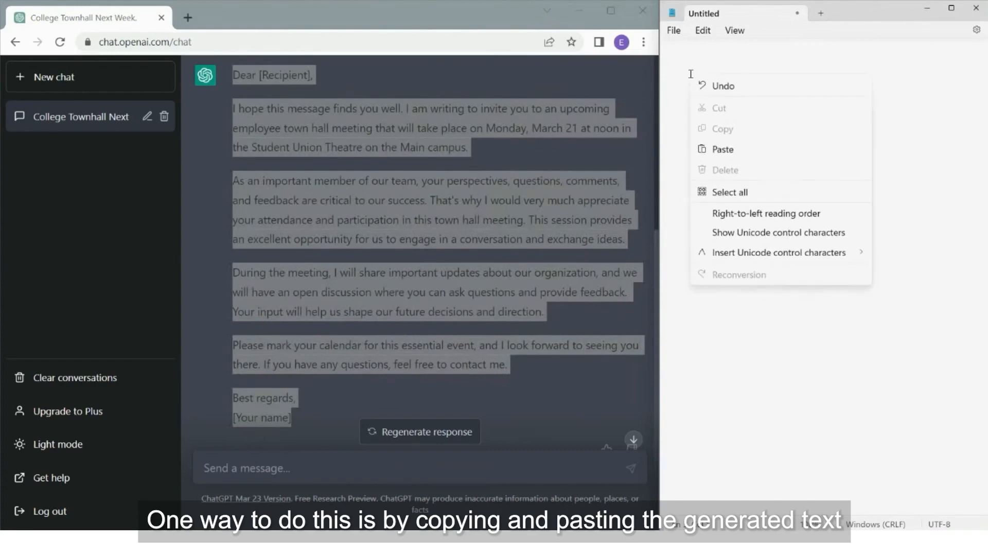
left_click(716, 149)
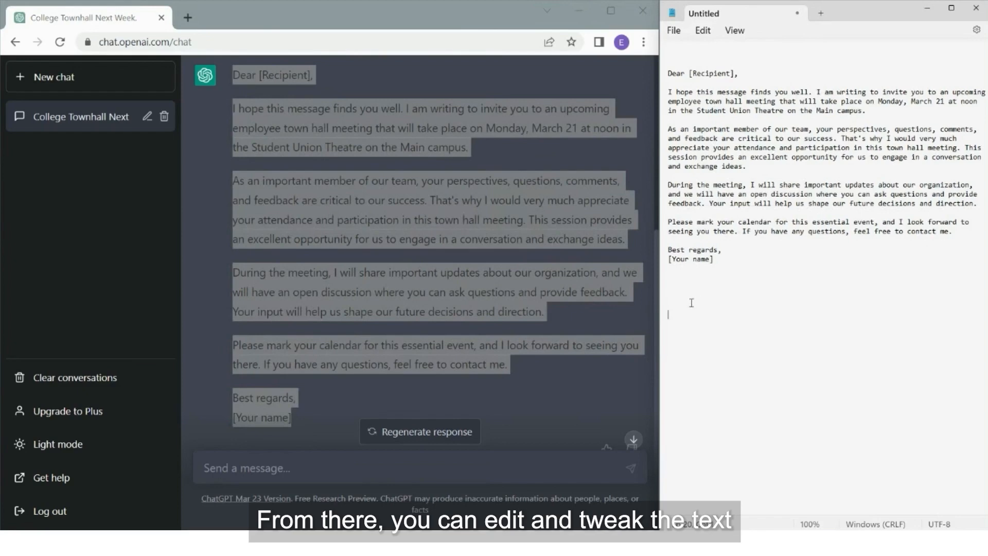
left_click_drag(715, 260, 665, 260)
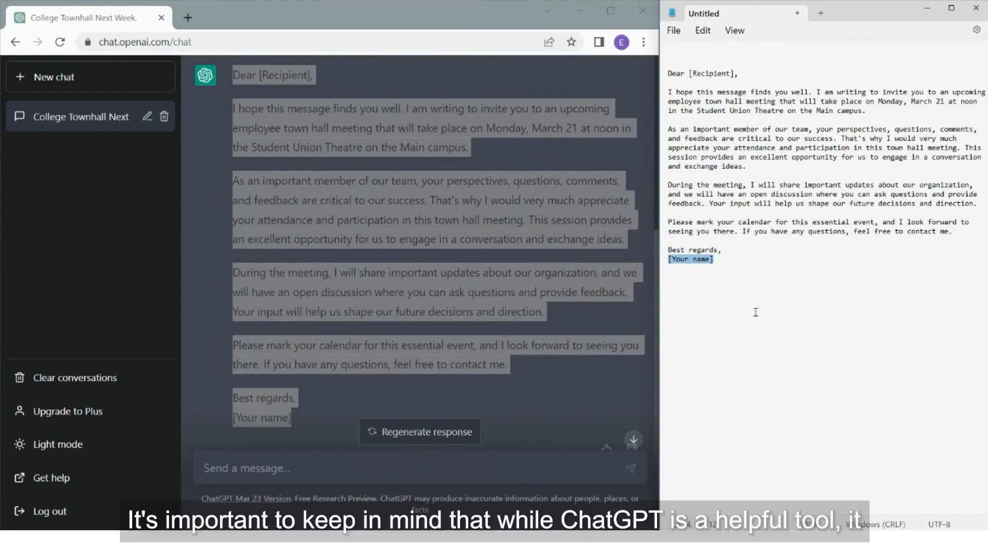
Replace [Your name] with the sender's name and 'Dear [Recipient]' with 'Hi All'
type("TIM")
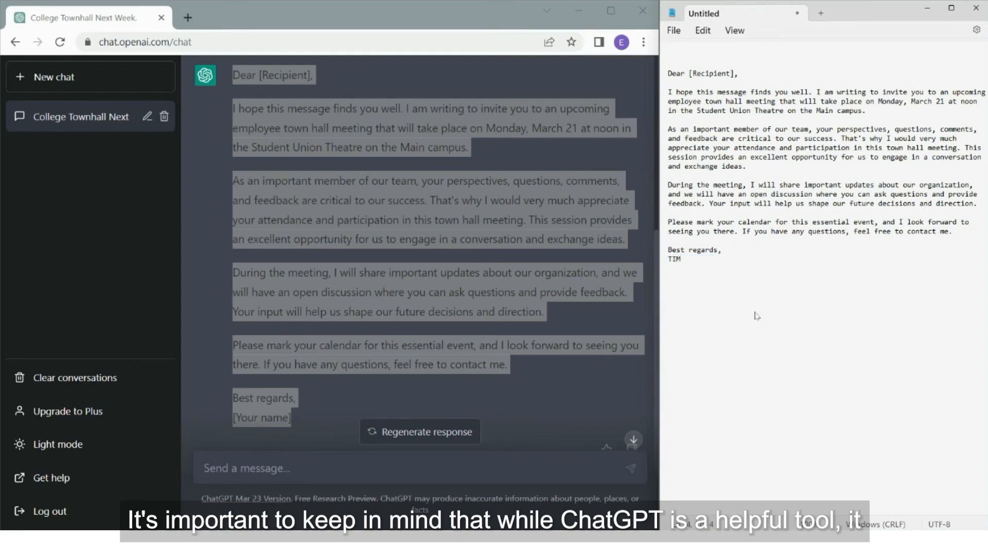
type("i")
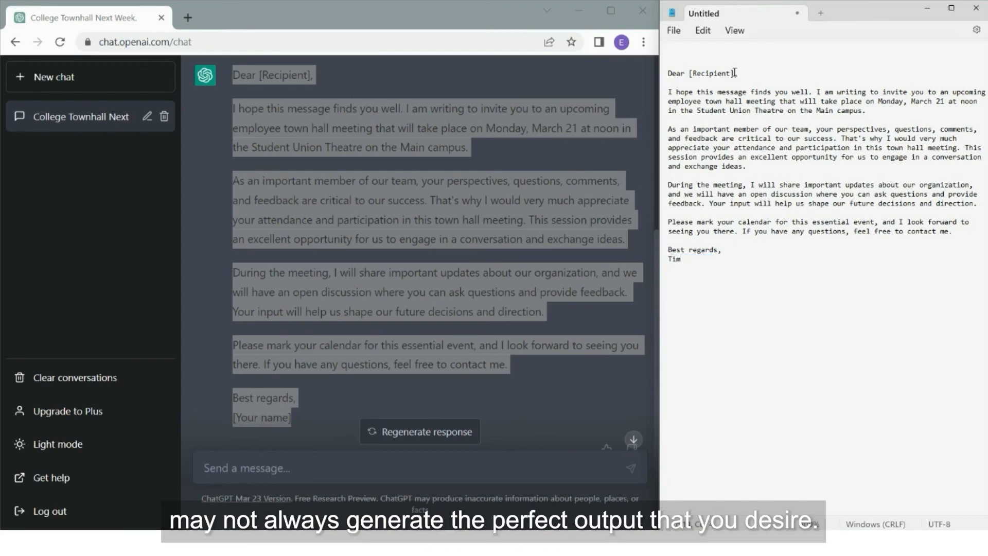
left_click_drag(735, 72, 664, 73)
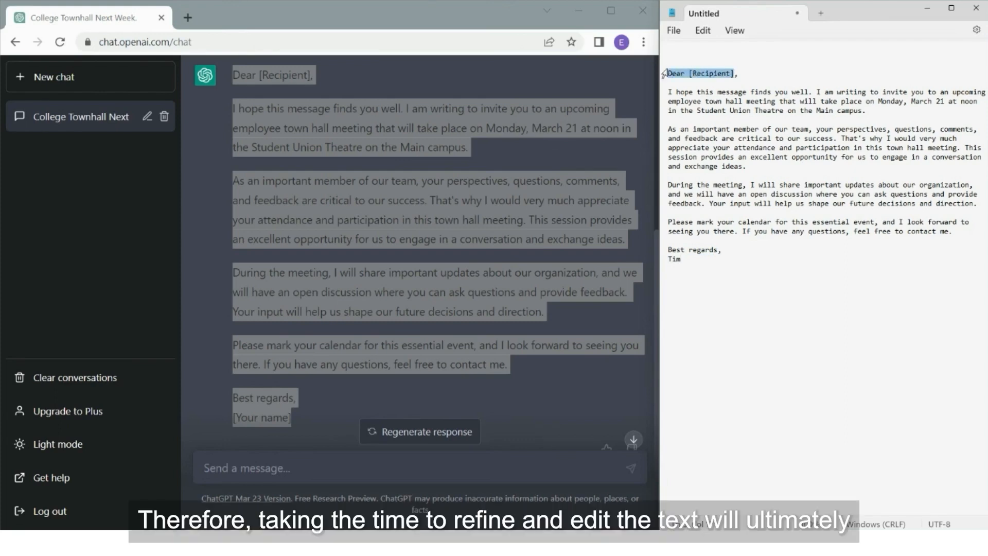
key("BackSpace")
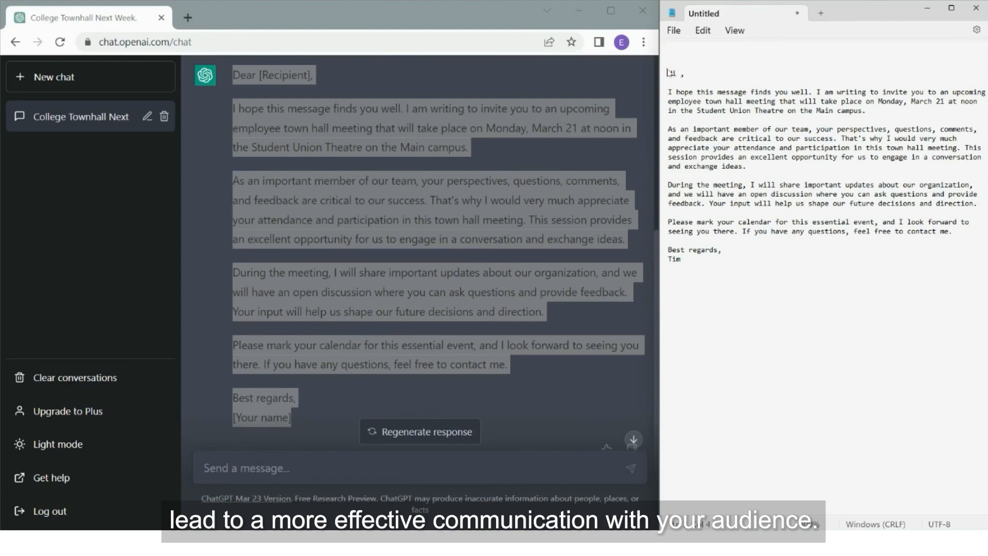
type("Hi All")
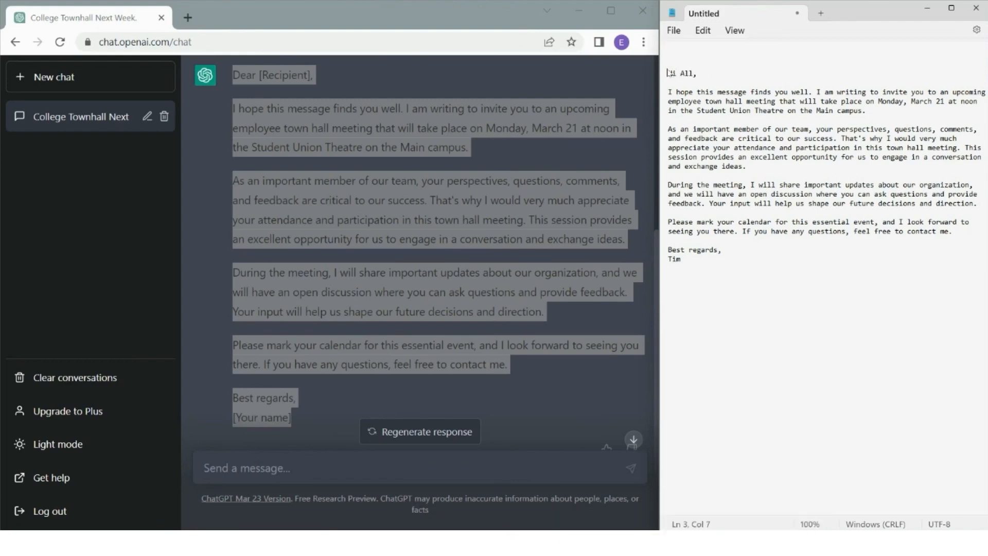
left_click(709, 277)
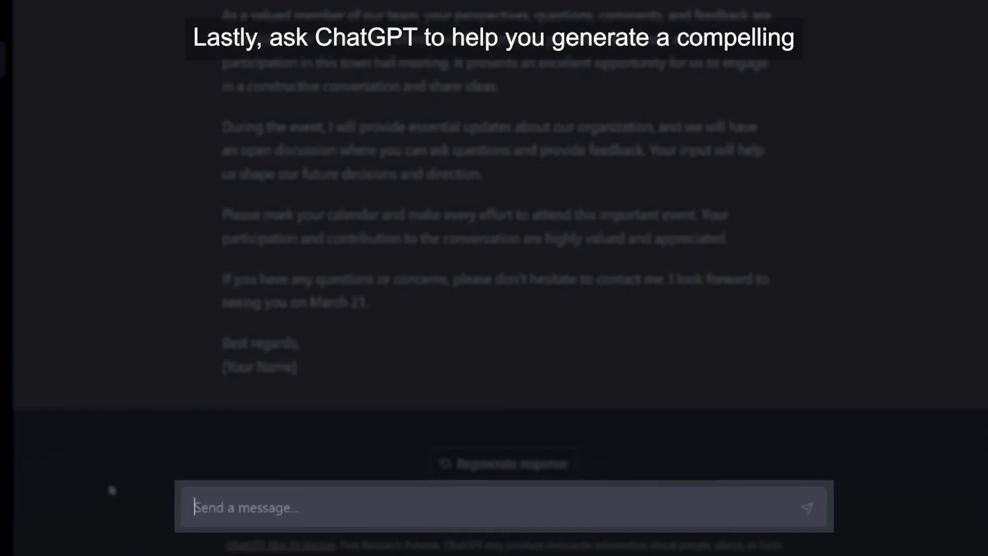
Ask ChatGPT for a call-to-action line about ExpertCollege's Townhall Session next week
type("Wr")
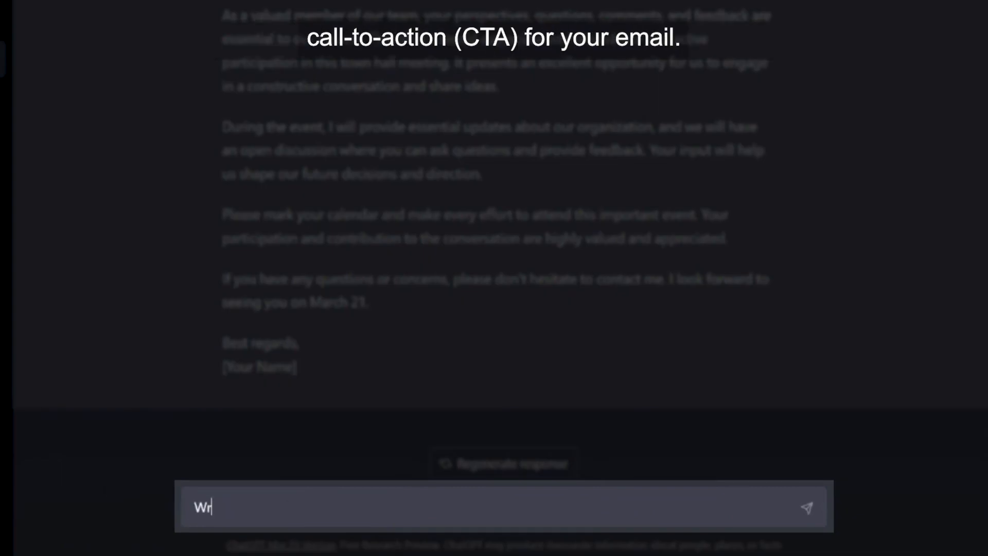
type("ite a C")
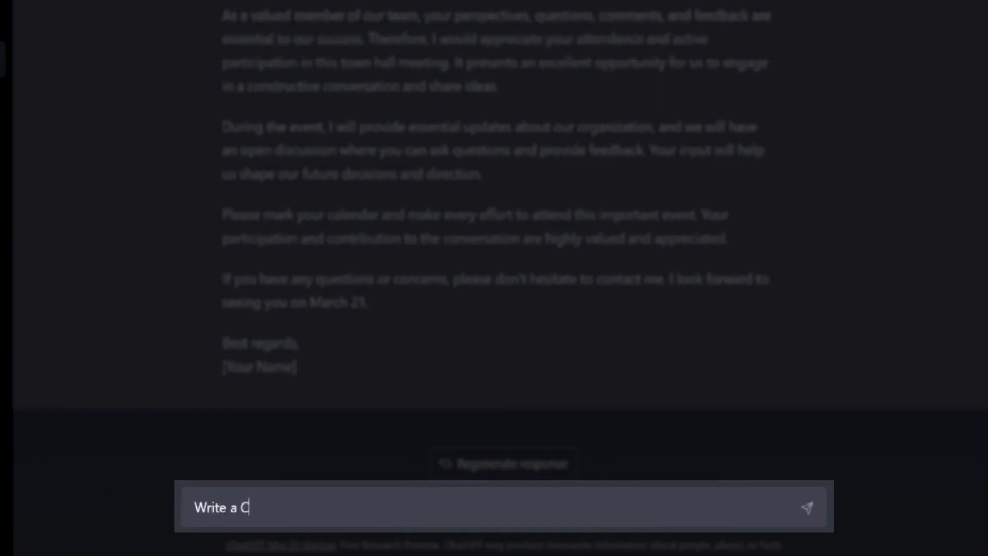
type("all-to")
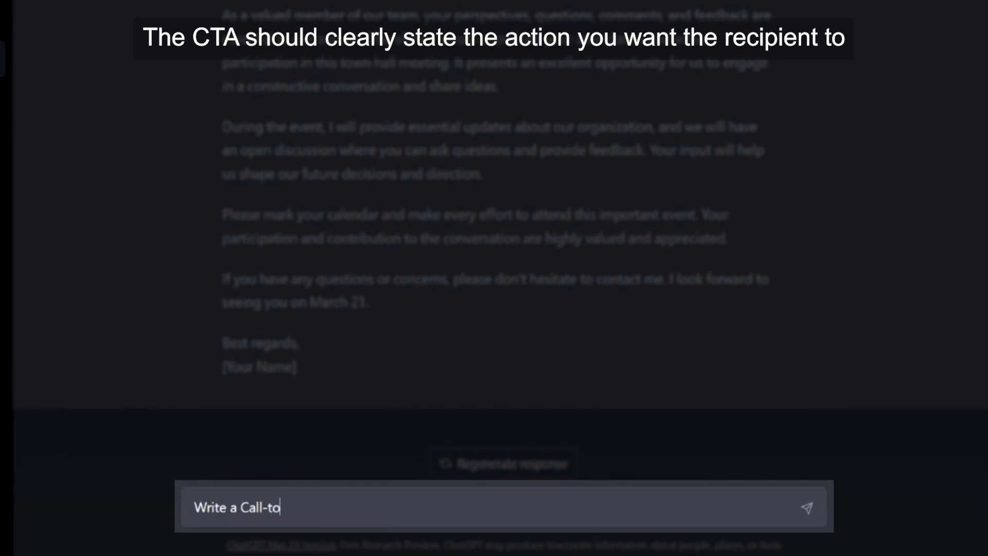
type("-action ")
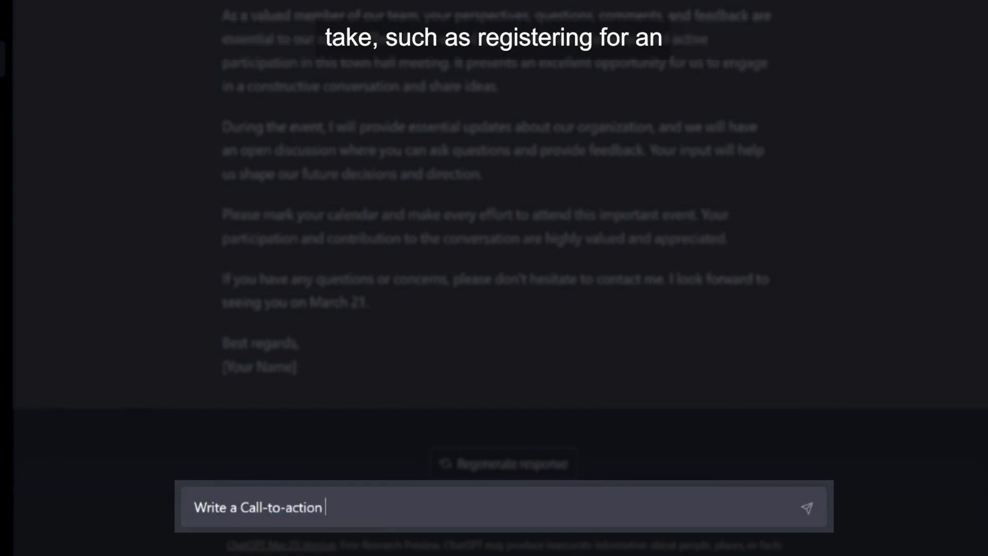
type("line ab")
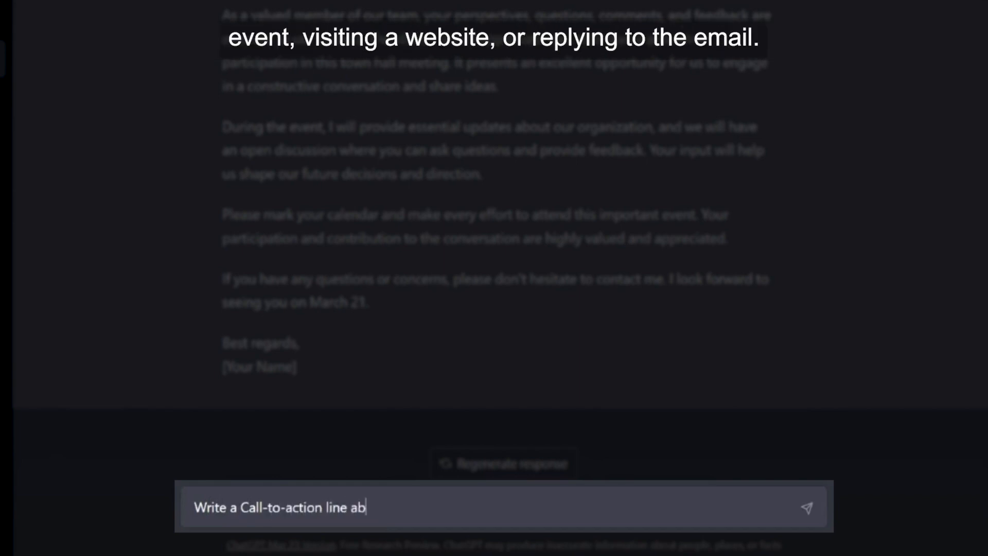
type("out ExpertCo")
type("lle")
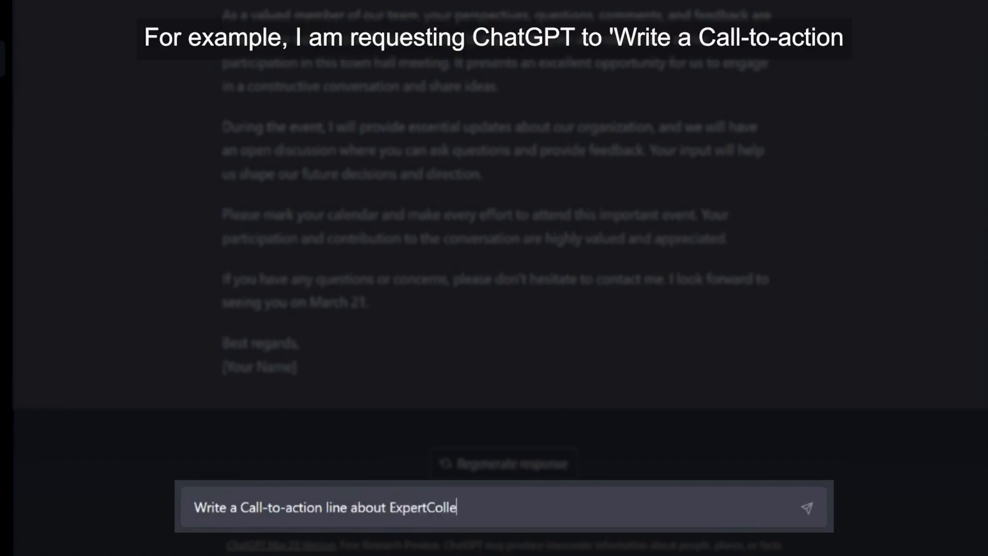
type("ge's Townhall")
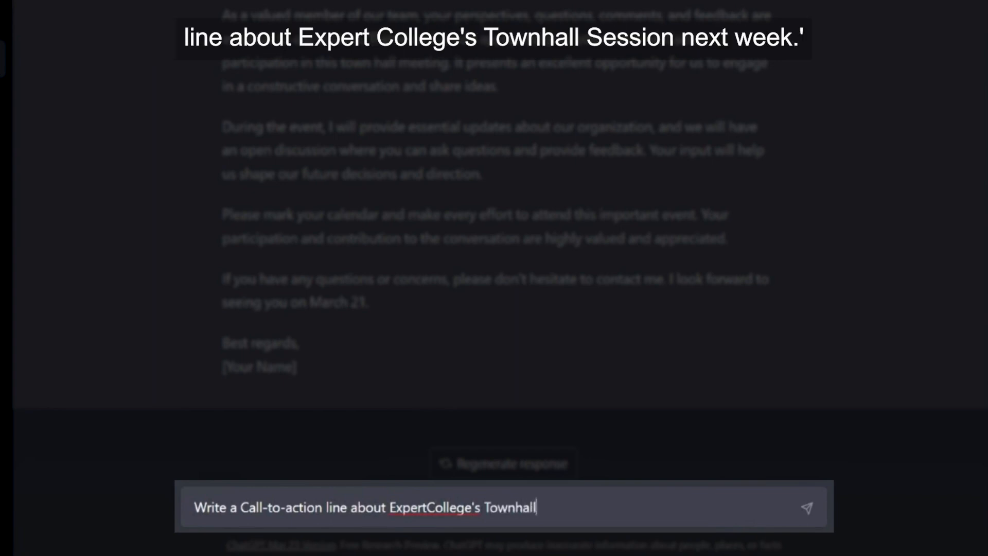
type(" Sess")
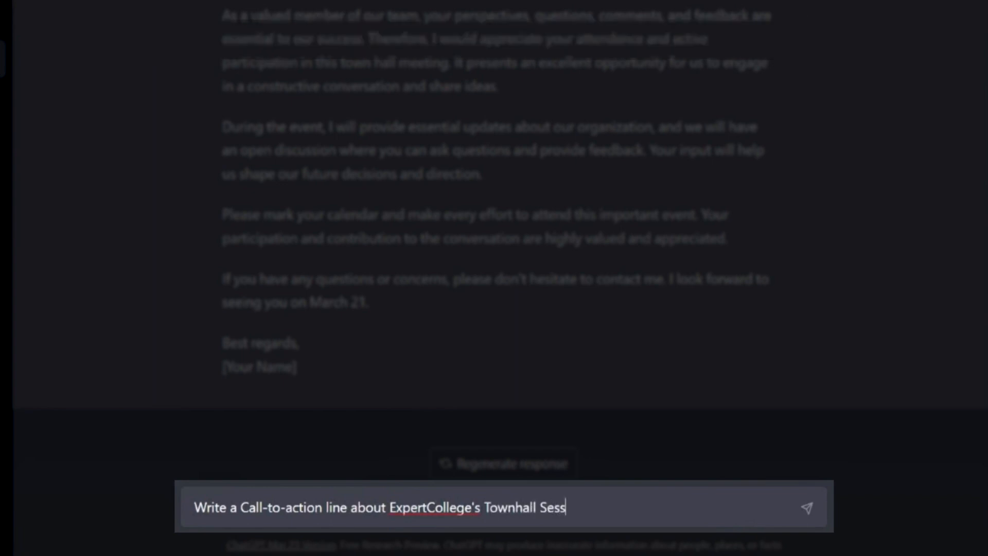
type("ion nextw")
key("BackSpace")
type("week.")
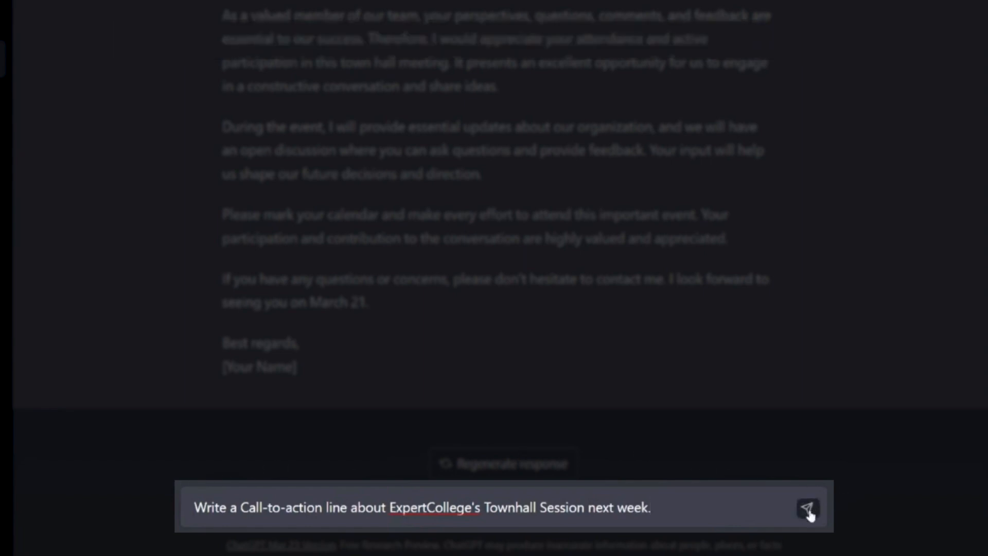
left_click(809, 509)
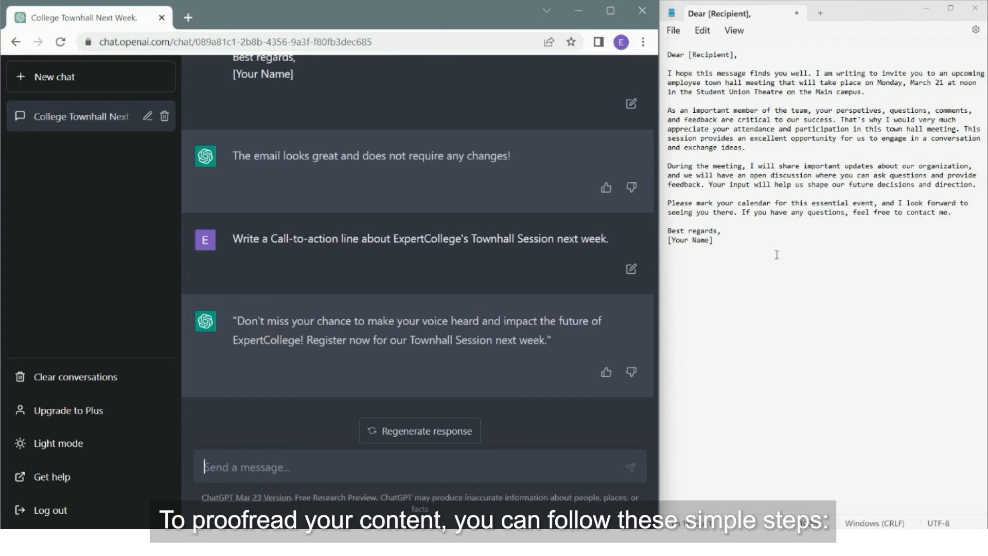
Copy the entire email text from Notepad and put the cursor in ChatGPT's message box
left_click_drag(714, 242, 668, 53)
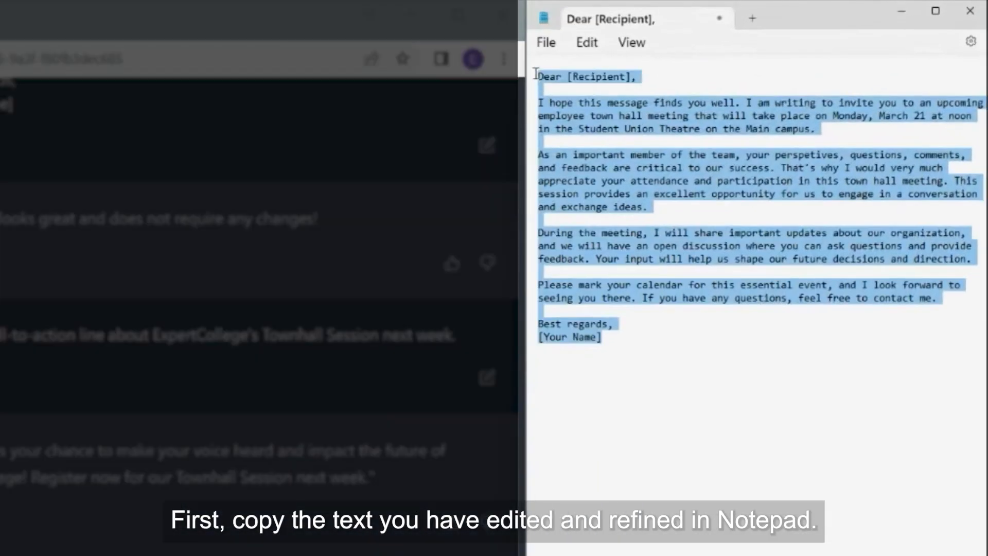
right_click(572, 120)
left_click(619, 195)
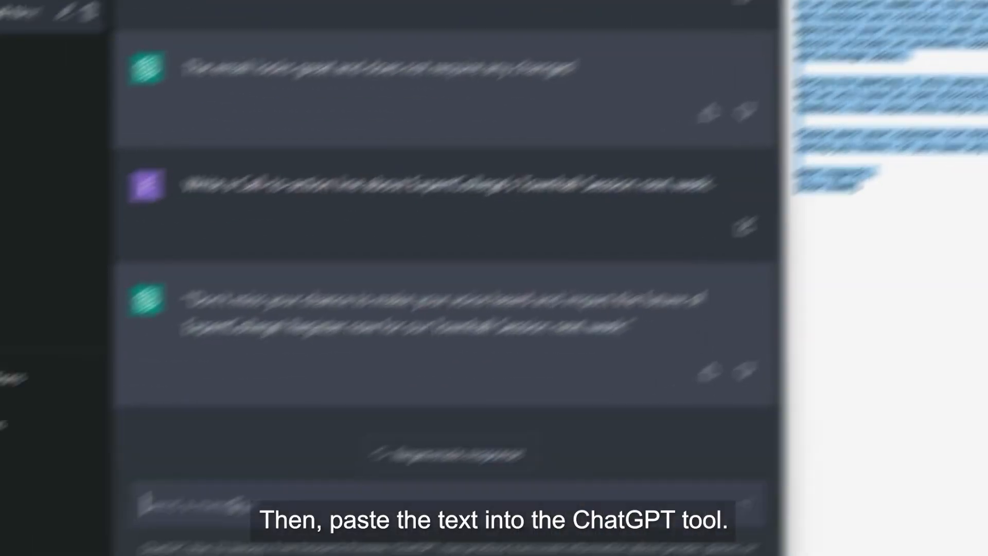
left_click(265, 488)
right_click(265, 487)
Paste the email into ChatGPT, prefix it with 'Proofread my email:', and send it
left_click(308, 299)
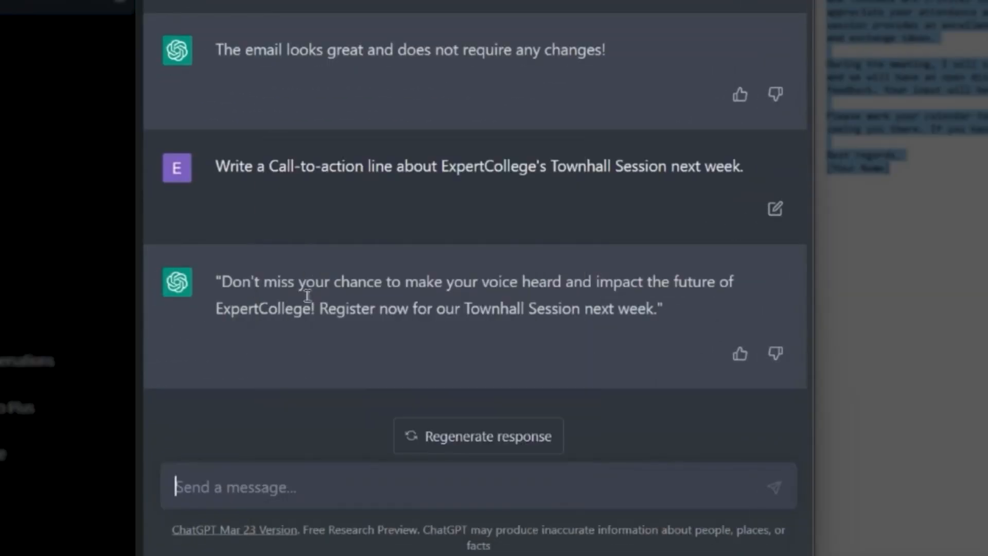
scroll(330, 466, "up", 6)
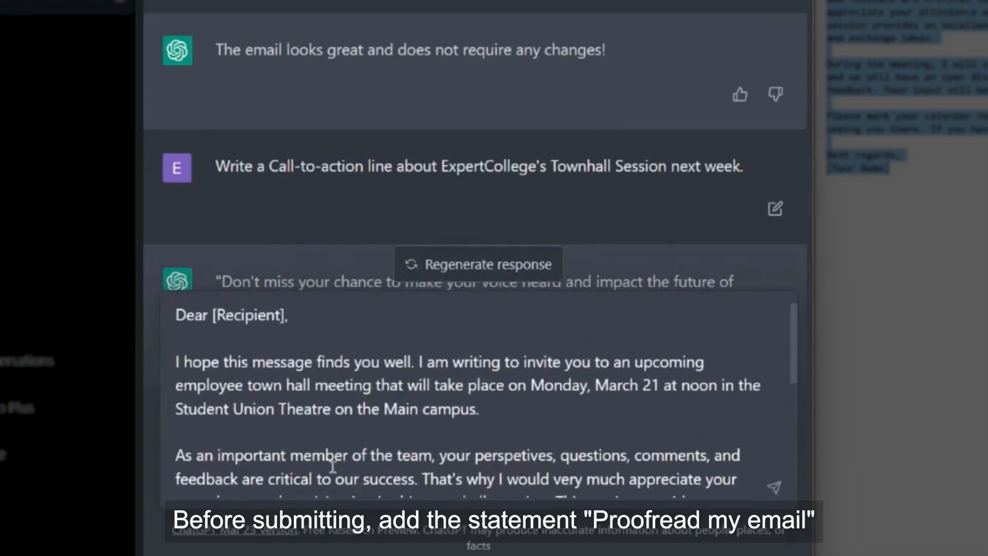
left_click(177, 315)
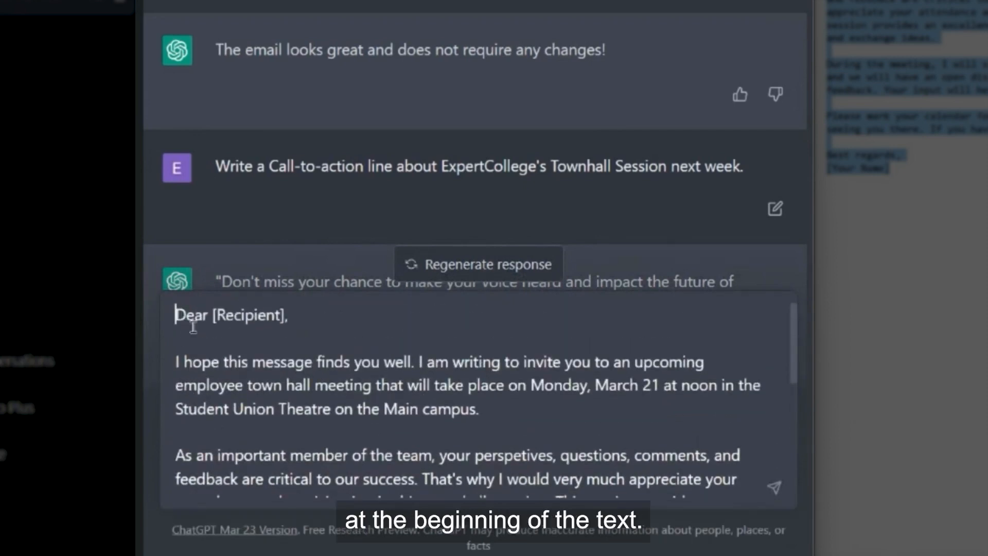
type("P")
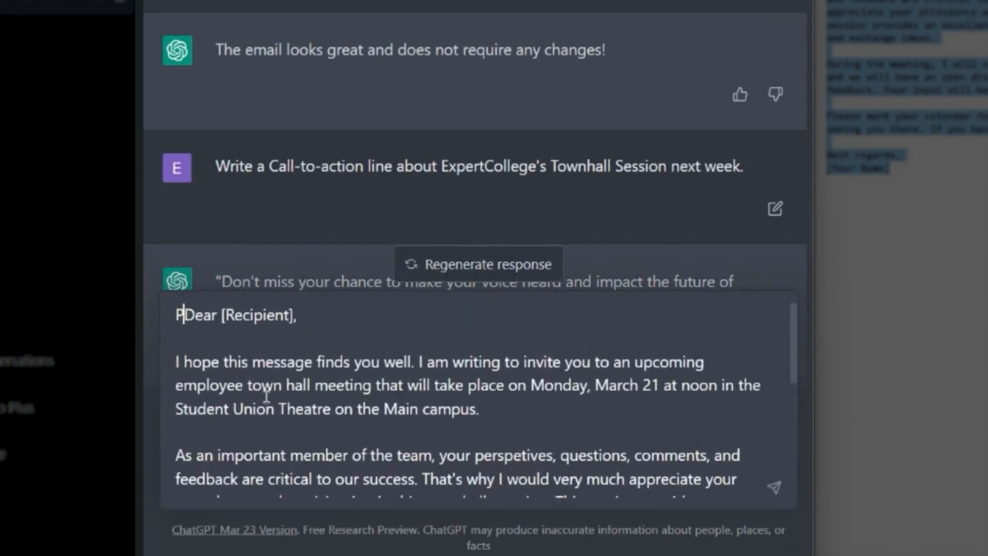
type("roofread my email:")
left_click(774, 487)
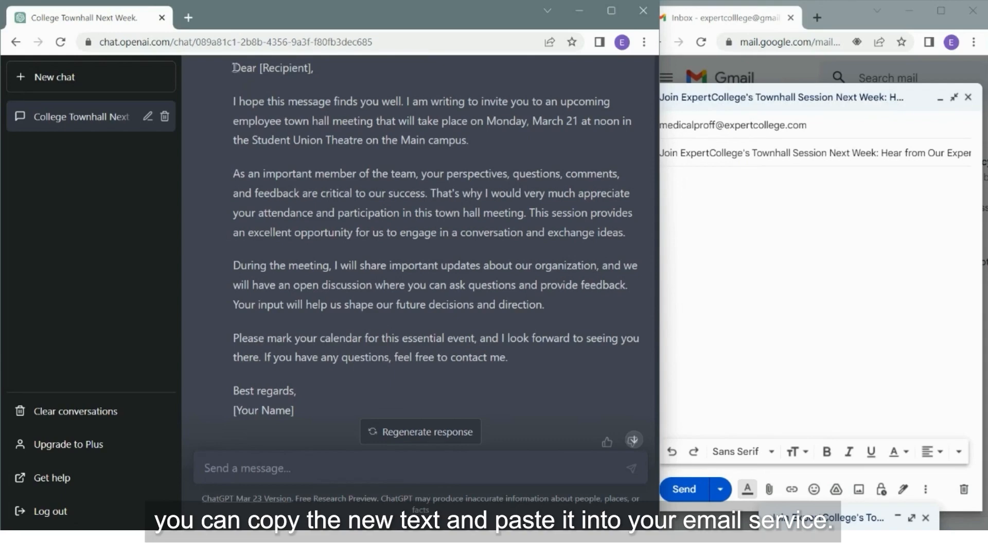
Copy ChatGPT's proofread email and paste it as plain text into the Gmail draft body
left_click_drag(236, 70, 308, 411)
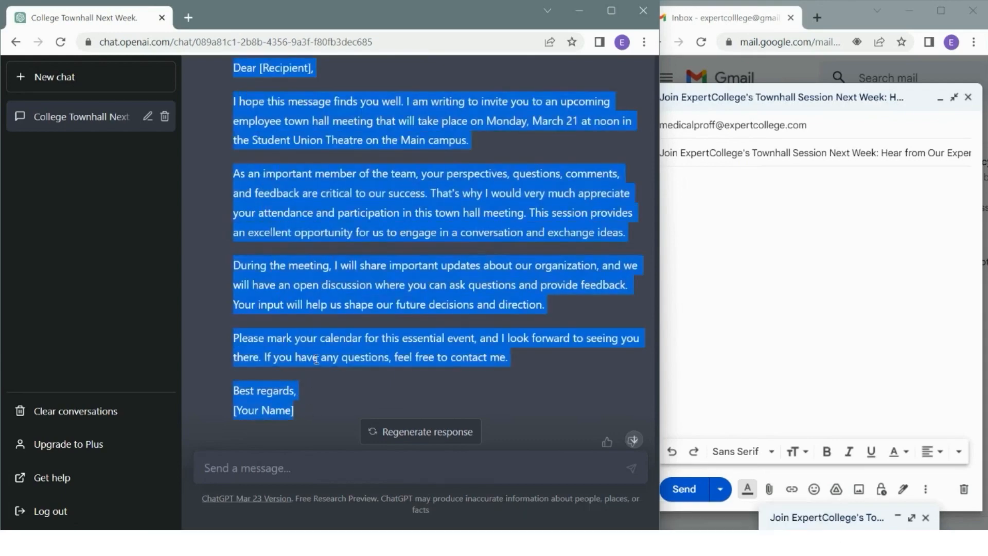
right_click(311, 411)
left_click(341, 374)
left_click(690, 194)
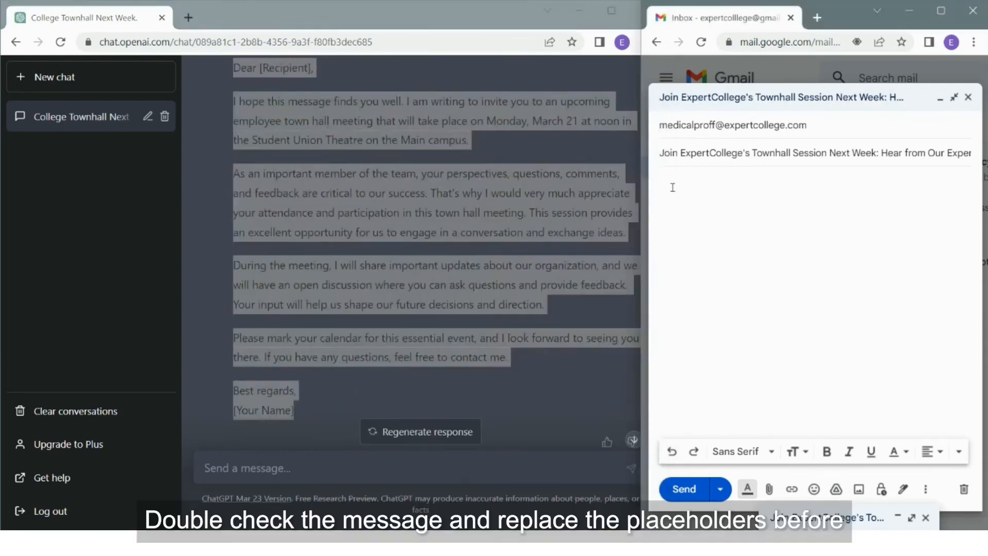
right_click(673, 189)
left_click(713, 315)
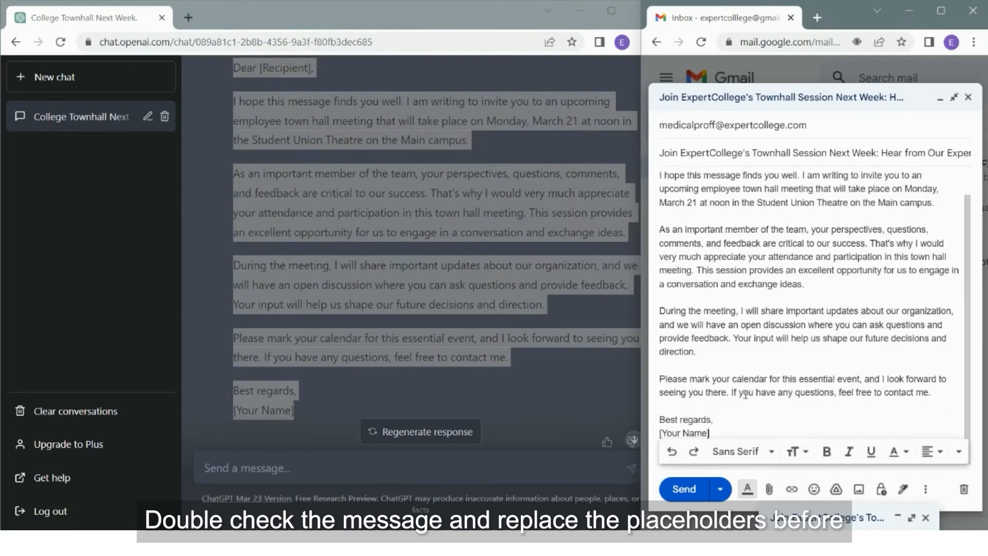
Replace 'Dear [Recipient],' with 'Hi All,' and '[Your Name]' with the sender's name
left_click_drag(730, 182, 647, 188)
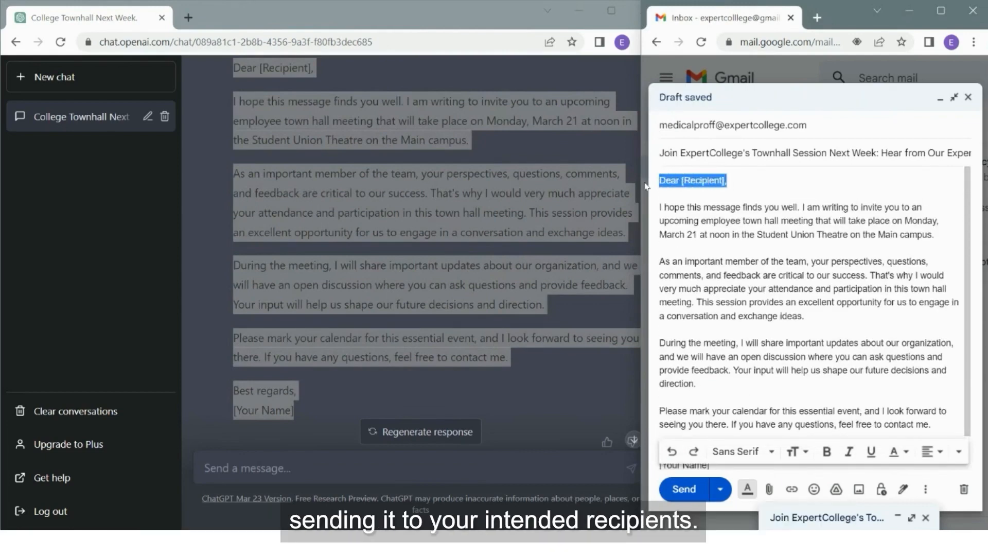
type("Hi All")
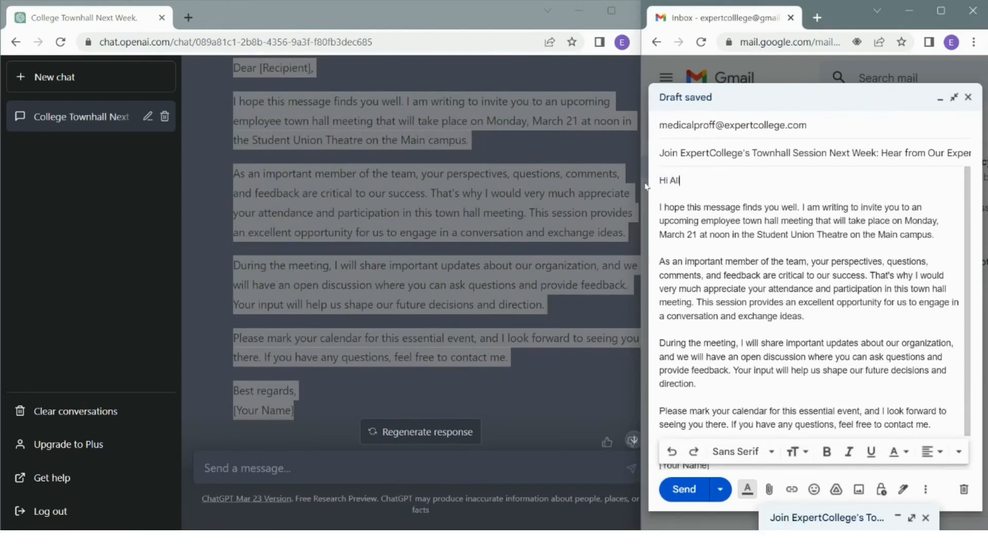
type(",")
scroll(722, 282, "down", 1)
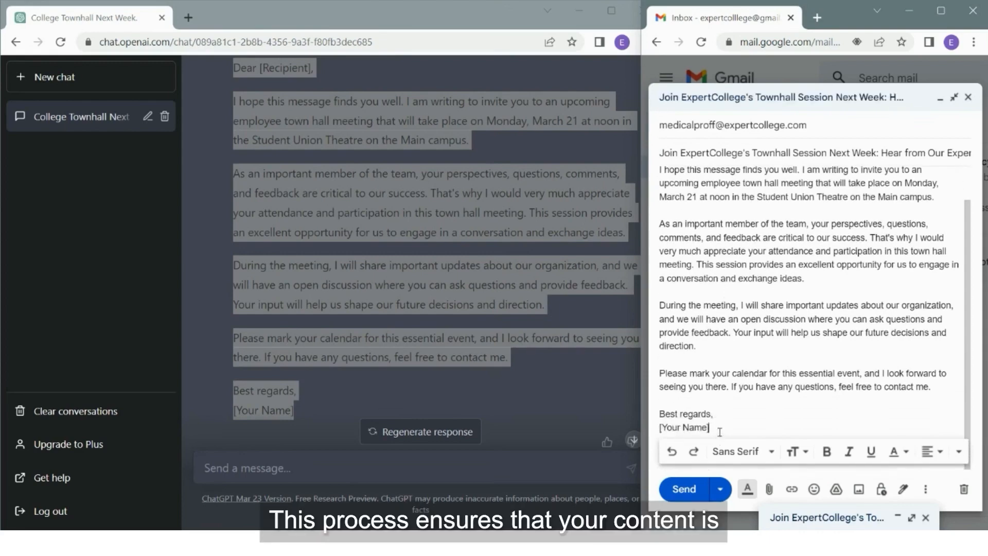
left_click_drag(719, 429, 655, 429)
type("T")
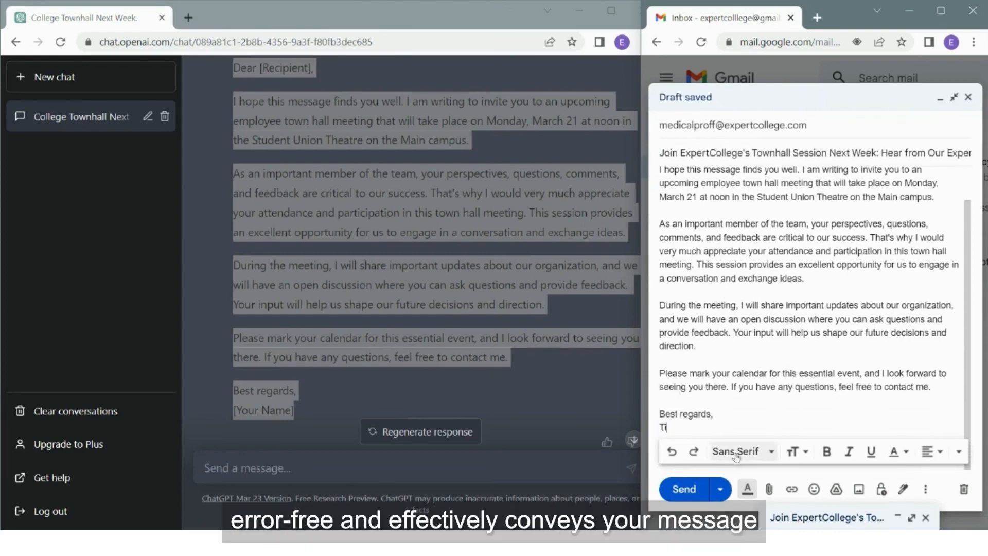